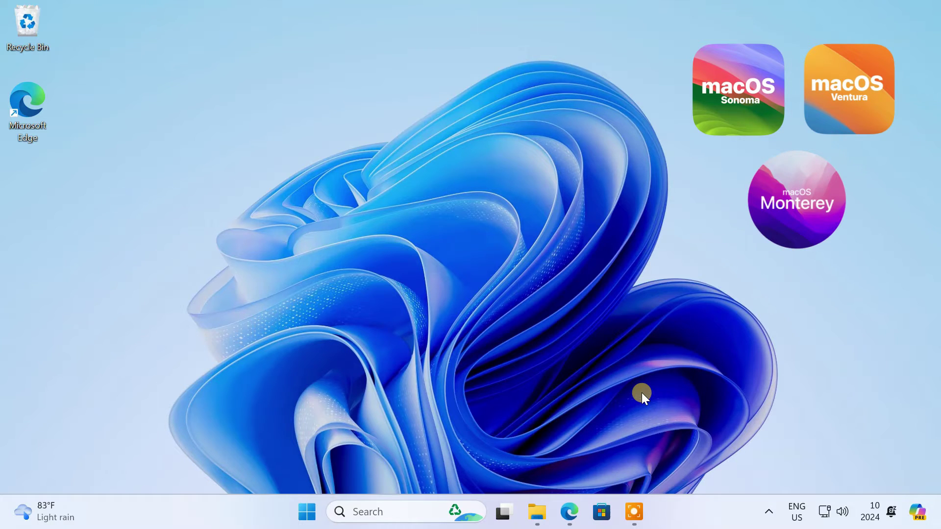
- Check in This PC that the Sandisk (D:) USB drive shows 57.1 GB free of 57.2 GB
left_click(544, 519)
left_click(564, 237)
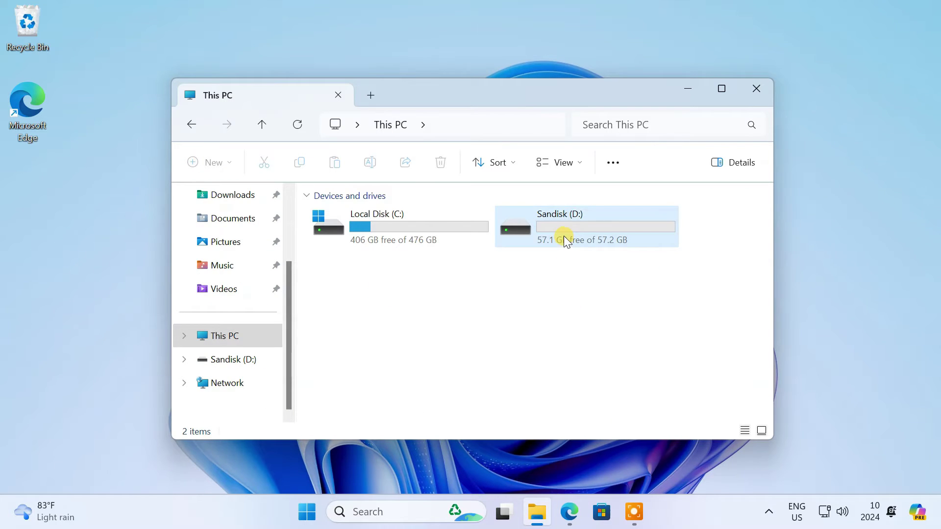
left_click(564, 235)
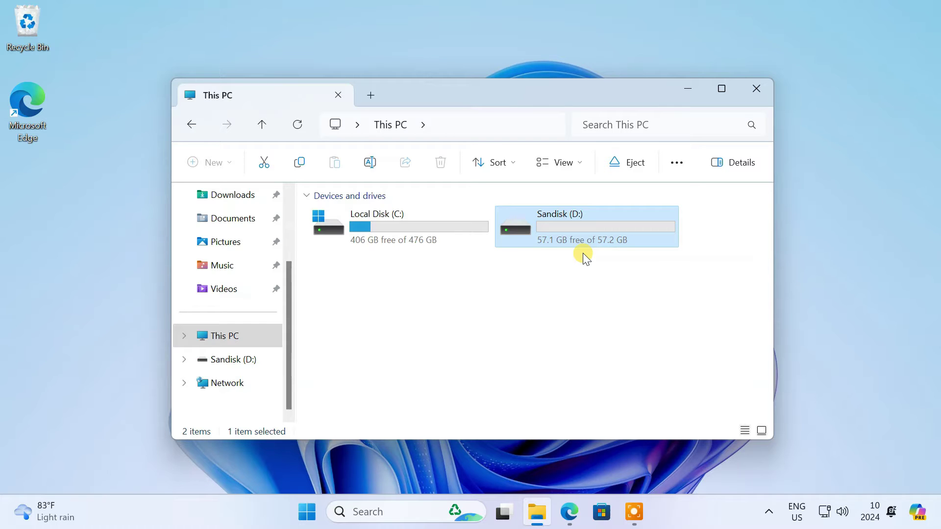
- Search for 'cmd' and launch Command Prompt as administrator
left_click(683, 97)
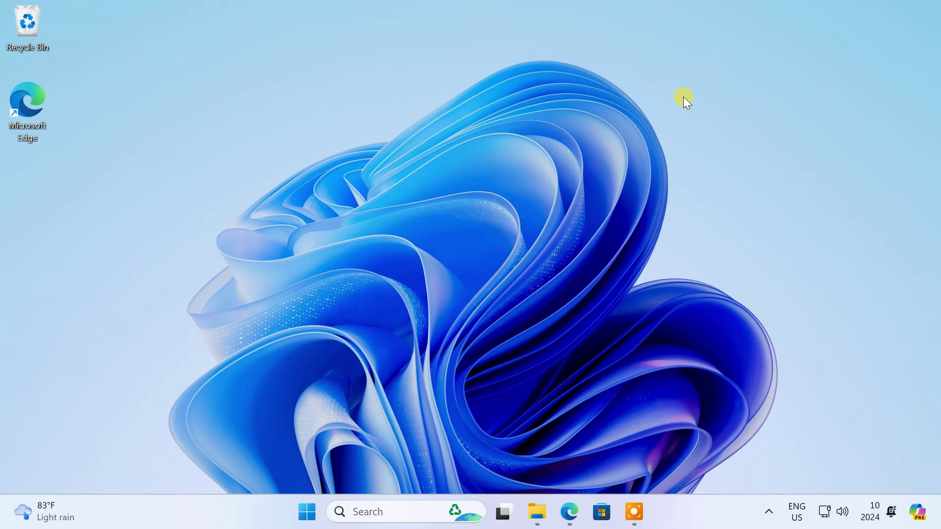
left_click(393, 501)
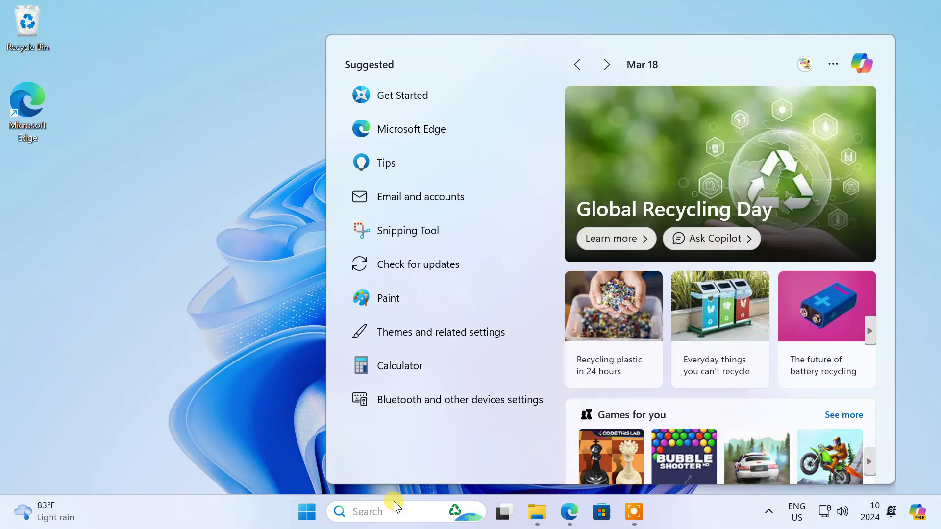
type("cmd")
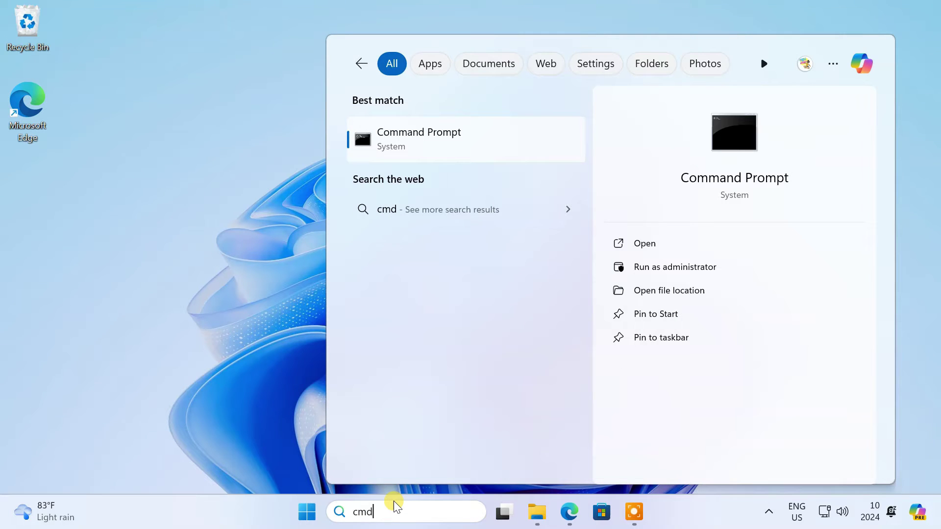
right_click(458, 136)
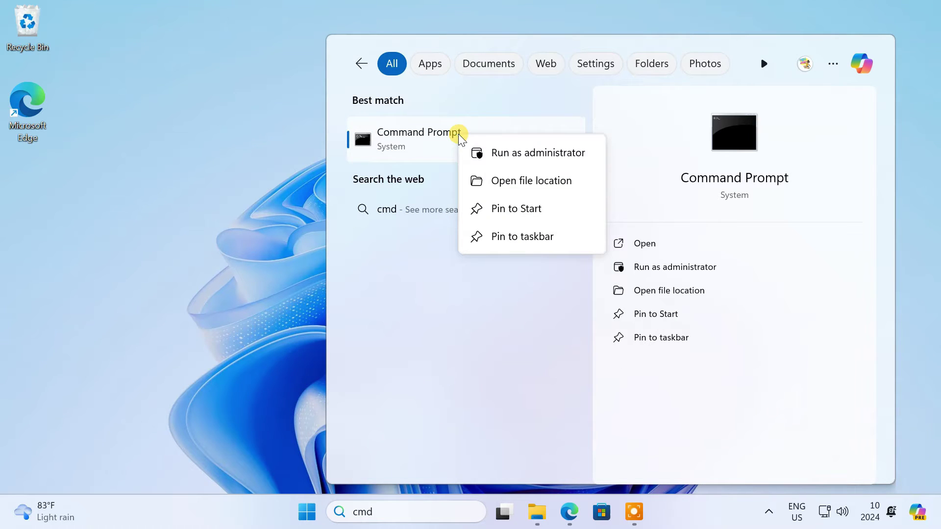
left_click(524, 156)
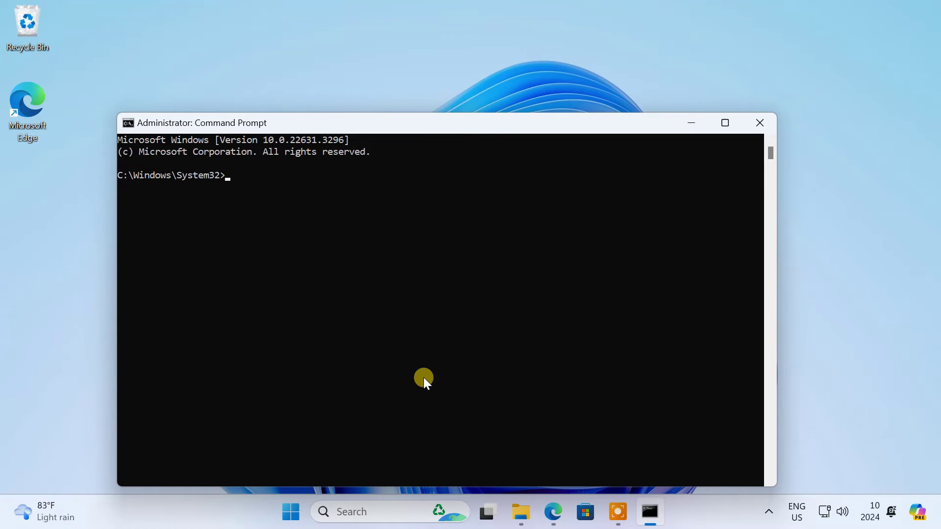
left_click_drag(460, 120, 476, 55)
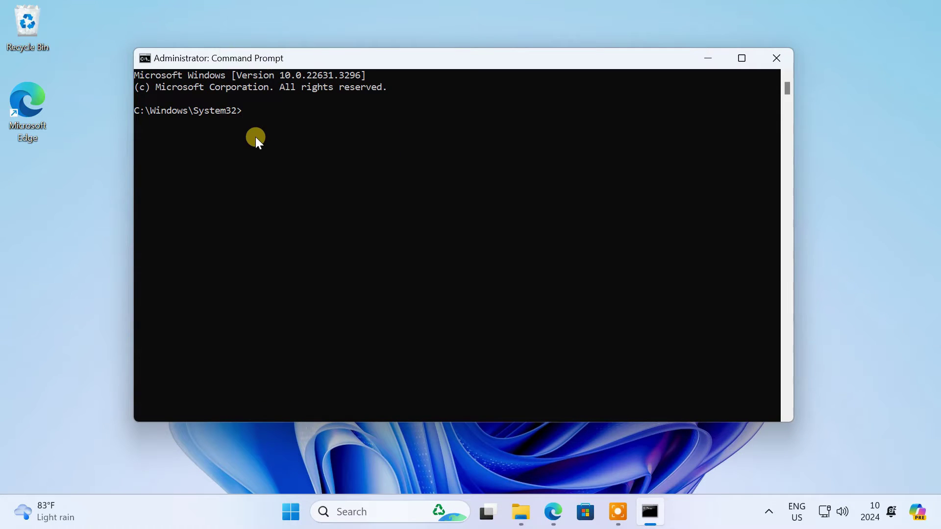
- Start diskpart and list disks, identifying the 57 GB USB drive as Disk 1
type("diskpart")
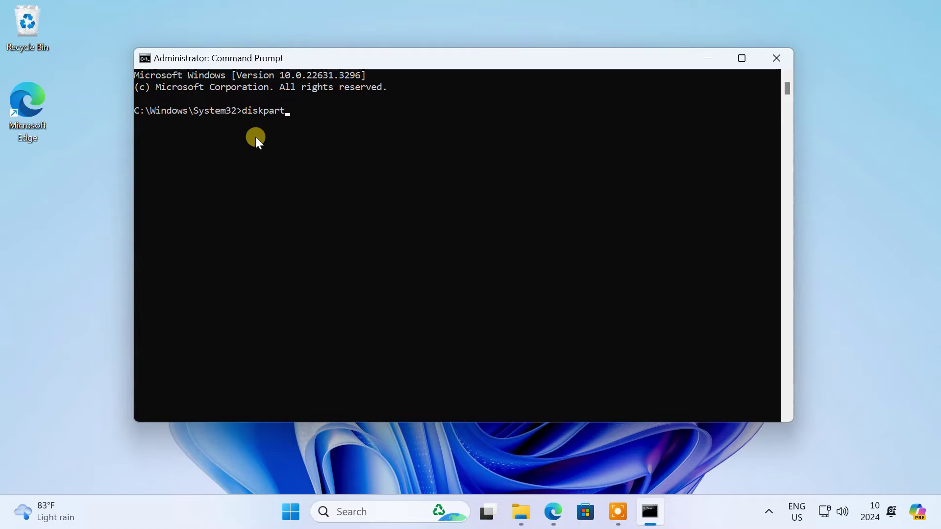
key("Return")
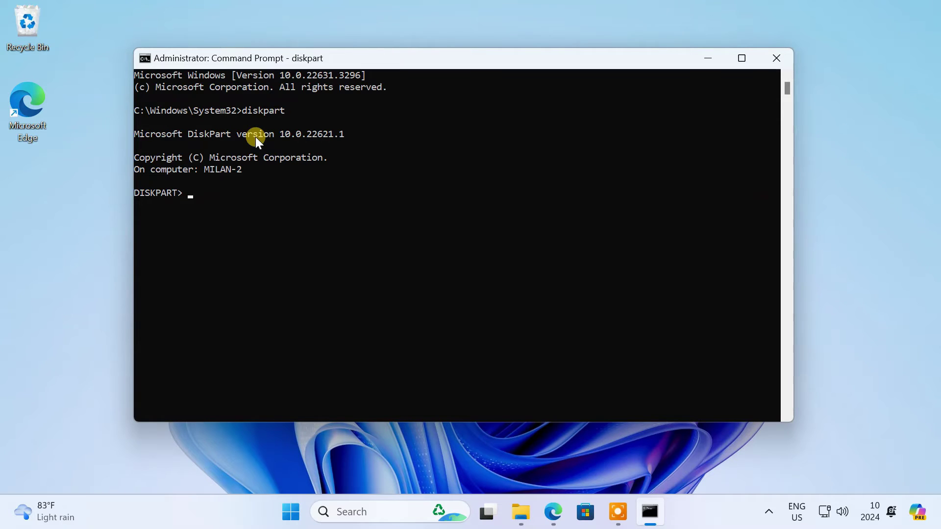
type("list disk")
key("Return")
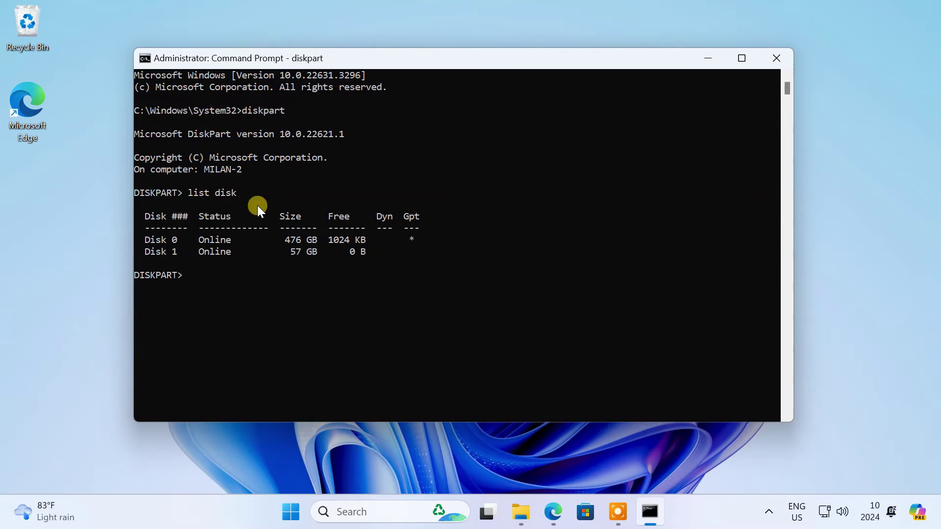
double_click(297, 252)
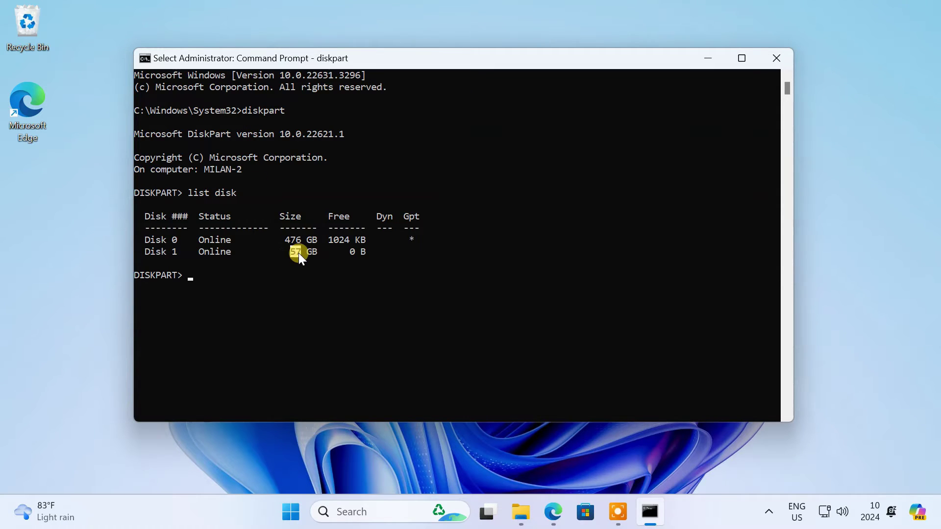
left_click_drag(182, 252, 146, 254)
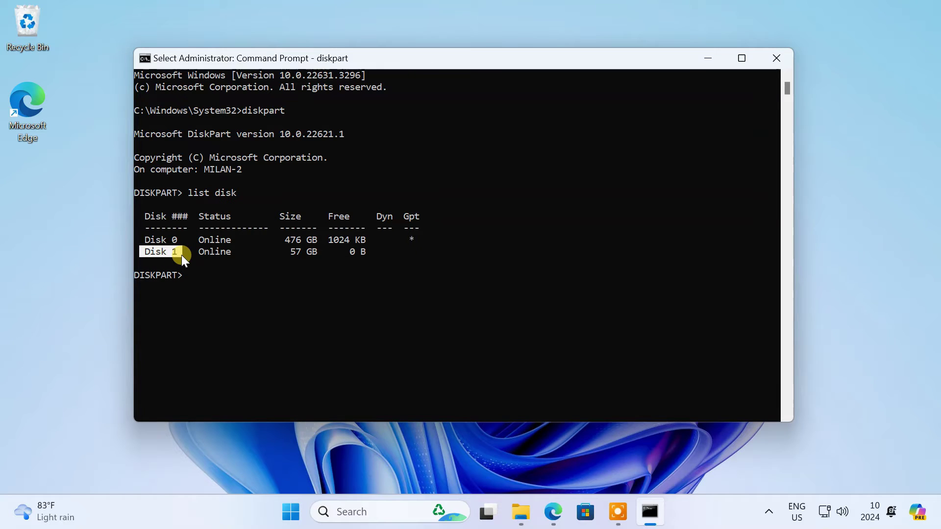
- Select disk 1, clean it, convert it to GPT and create a primary partition
type("se")
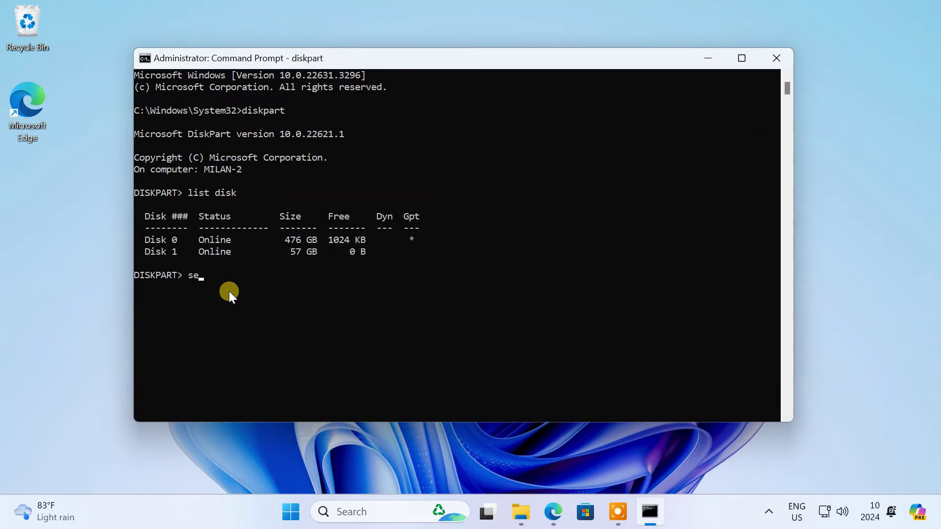
type("lect disk 1")
key("Return")
type("clean")
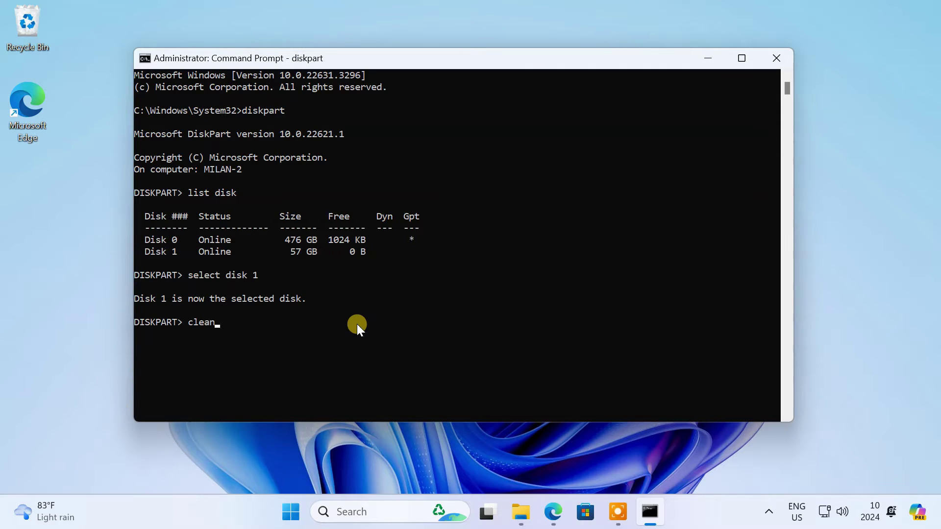
key("Return")
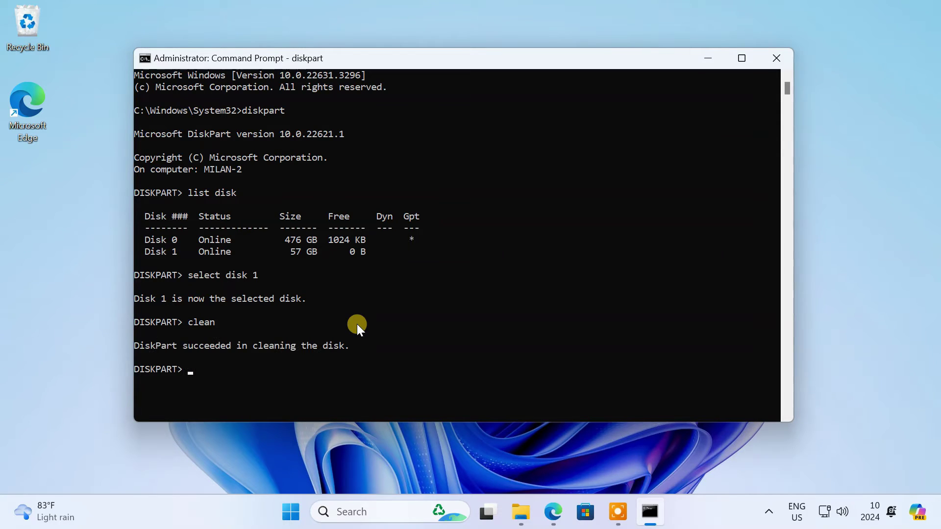
type("convert gpt")
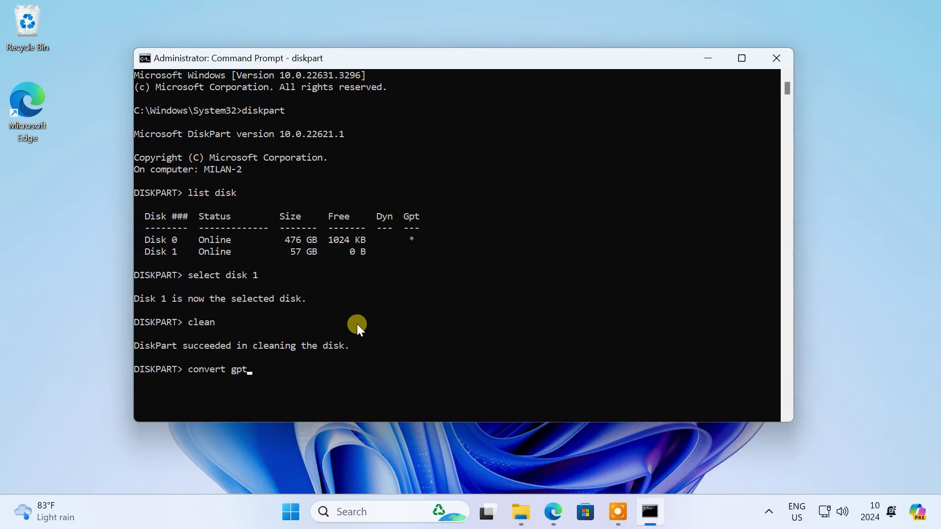
key("Return")
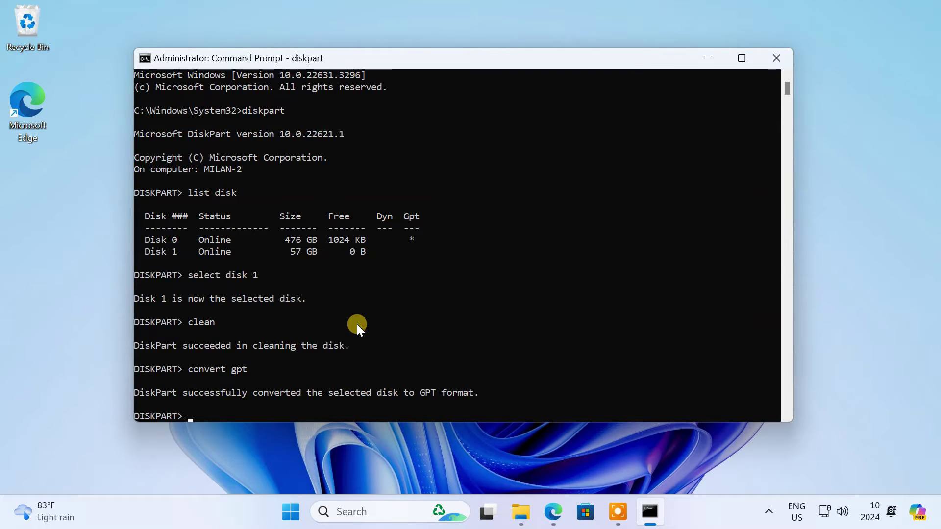
type("create partition primary")
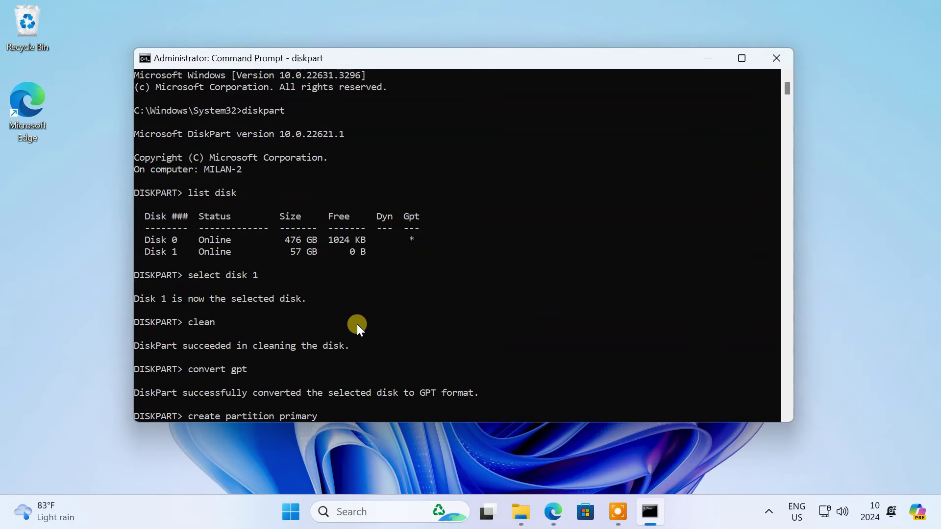
key("Return")
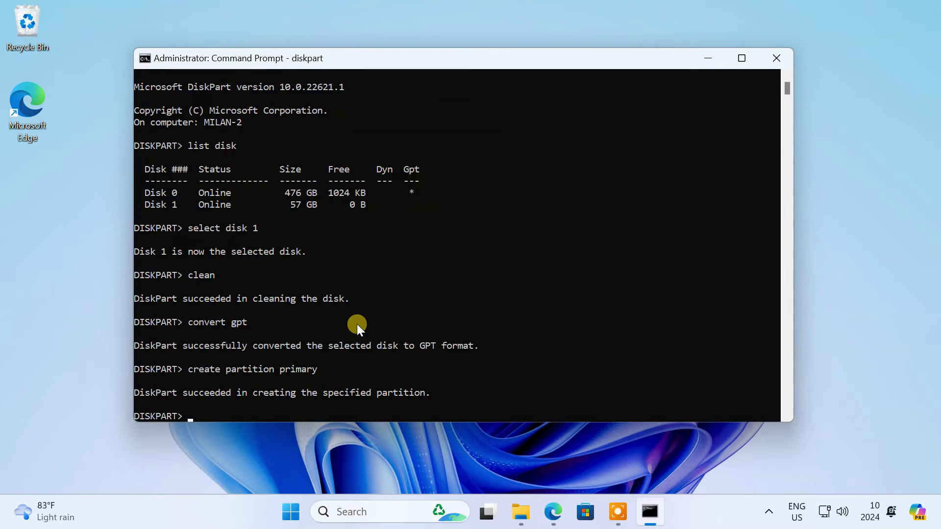
- Close Command Prompt, download Mountain Lion 10.8 from Apple's page, then switch to the All macOS X images tab
left_click(776, 59)
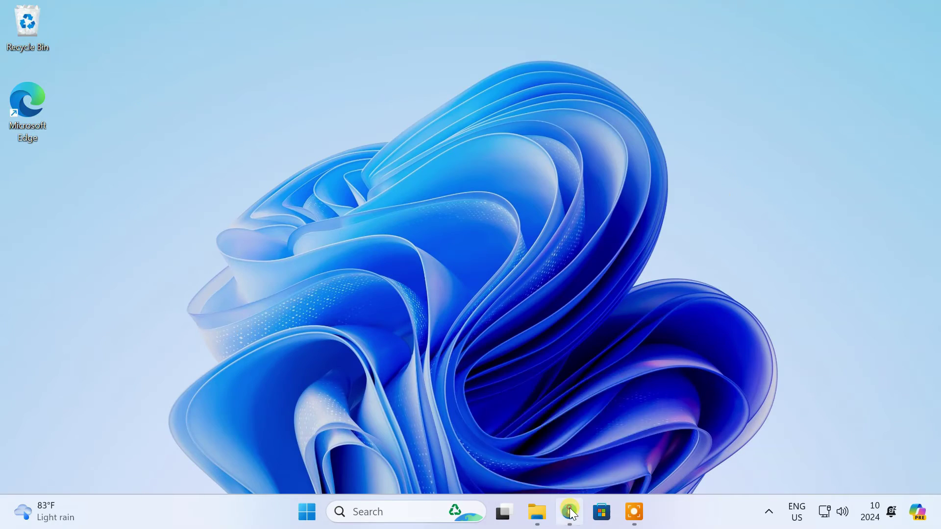
left_click(569, 512)
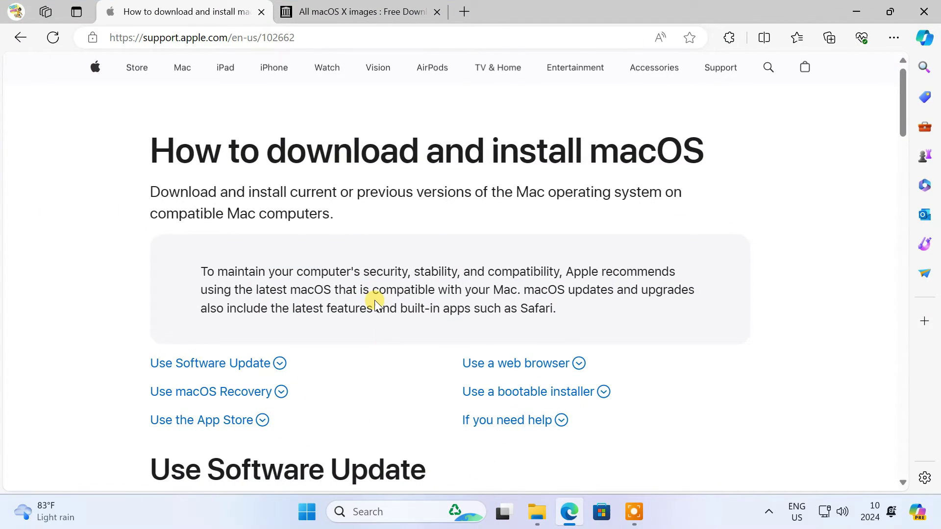
scroll(375, 302, "down", 20)
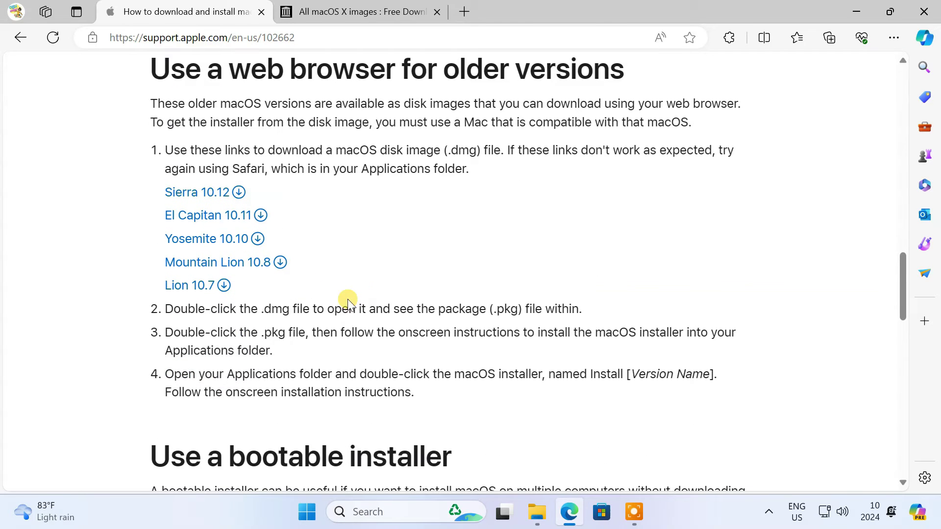
left_click(237, 267)
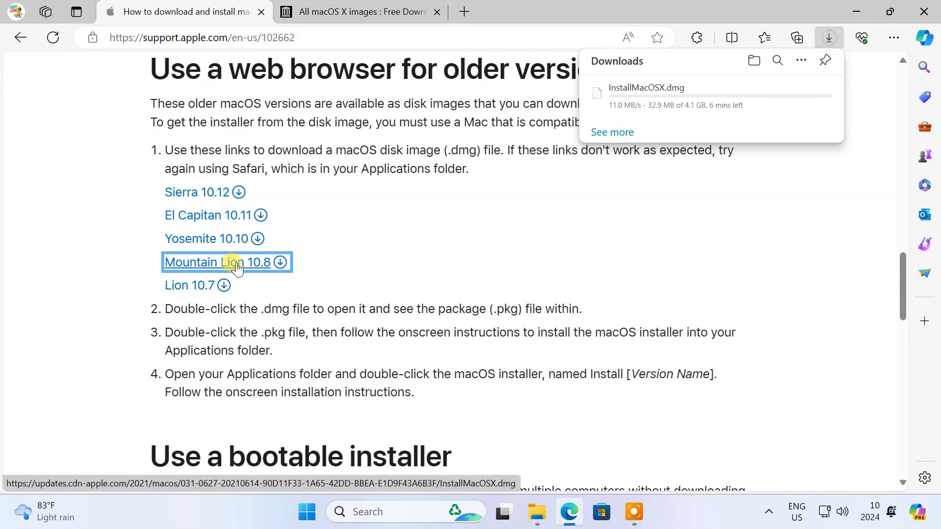
left_click(357, 13)
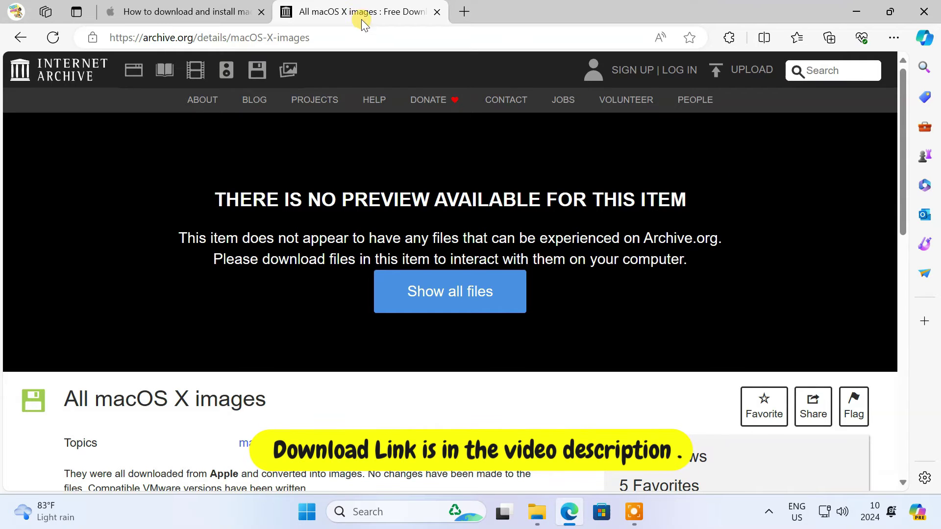
- Expand MAC OS X DISK IMAGE under Download Options and download Sonoma 14.dmg
scroll(593, 307, "down", 5)
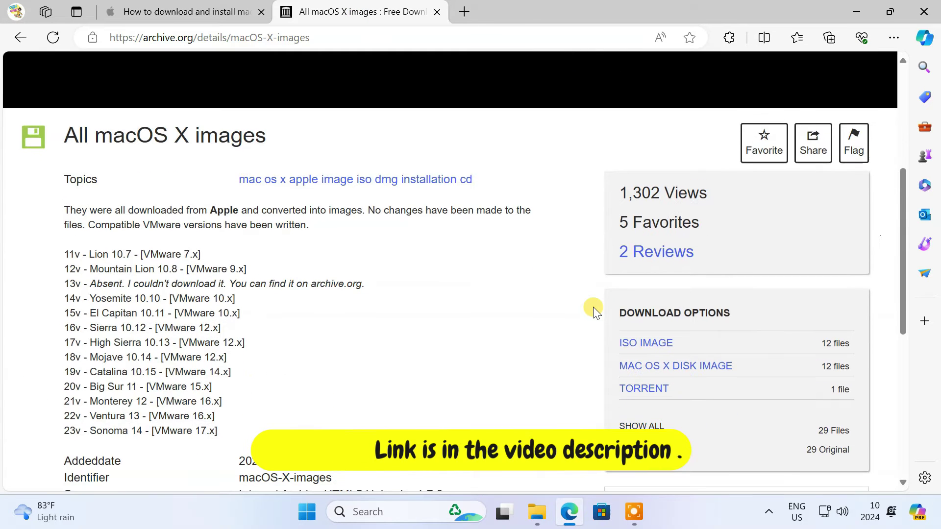
left_click(742, 367)
scroll(745, 366, "down", 4)
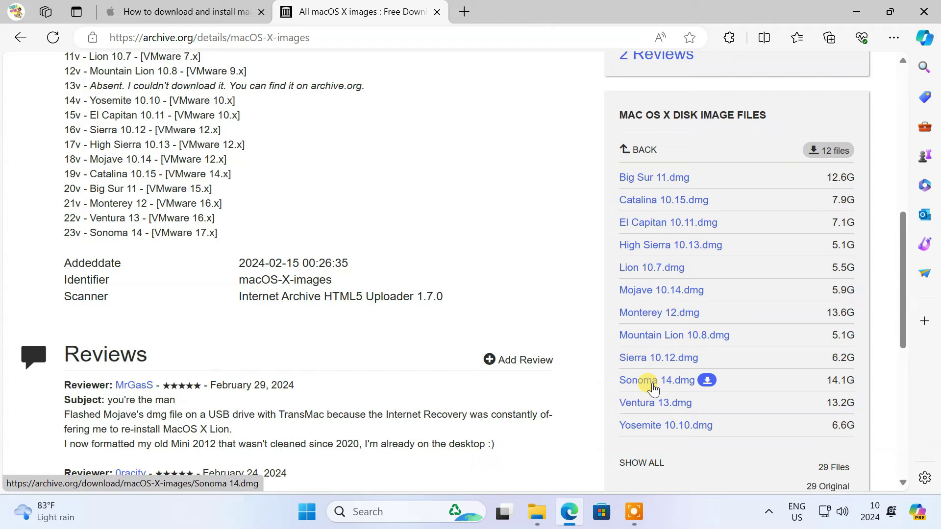
left_click(652, 387)
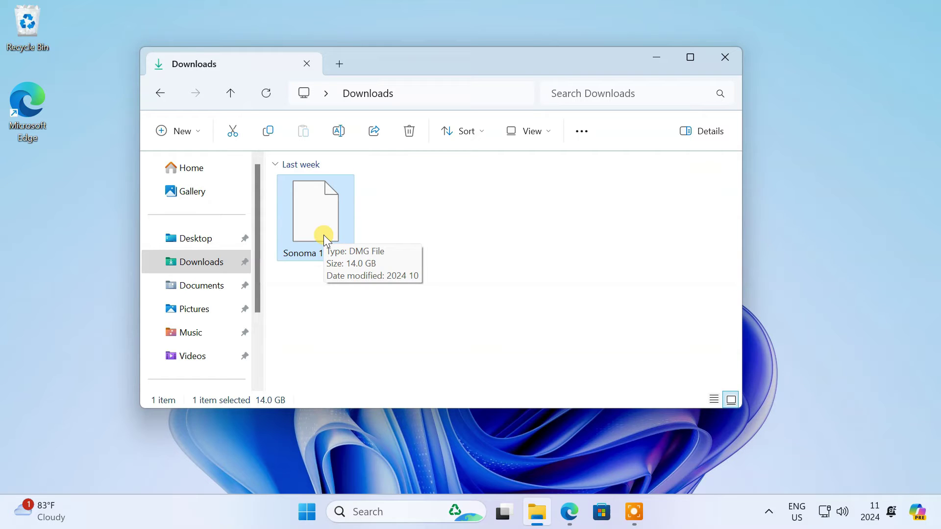
- Minimize the Downloads window after confirming the 14.0 GB Sonoma 14.dmg is there
left_click(652, 61)
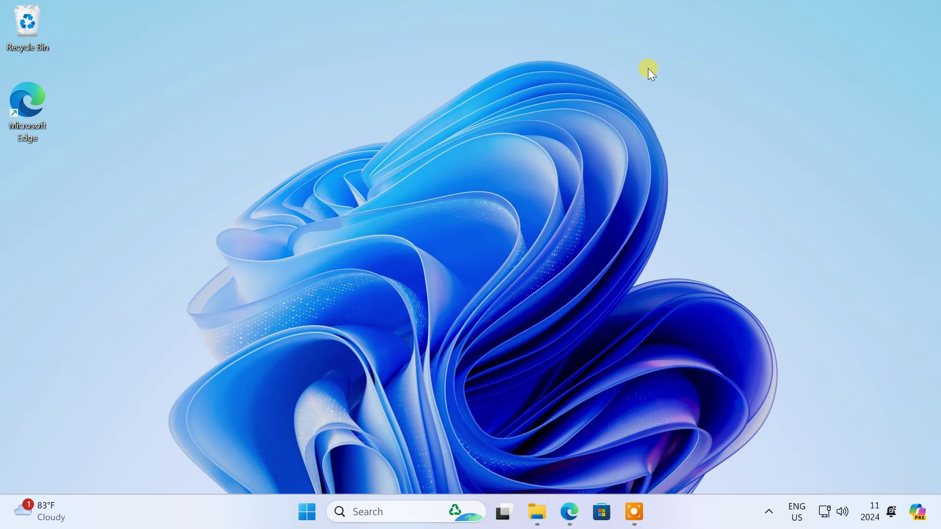
- Search 'download transmac' in Edge, download tmsetup.zip from the Acute Systems page, then minimize Edge
left_click(569, 509)
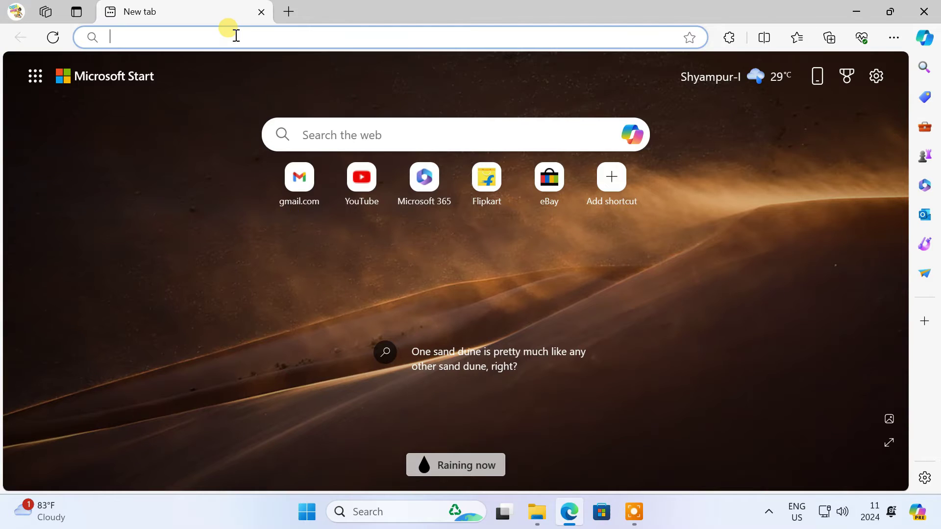
left_click(235, 35)
type("download transmac")
key("Return")
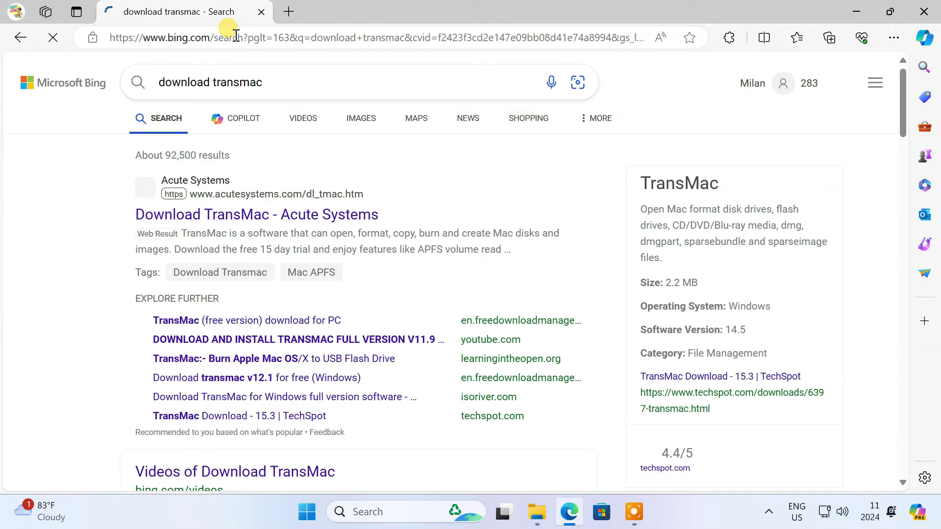
left_click(350, 214)
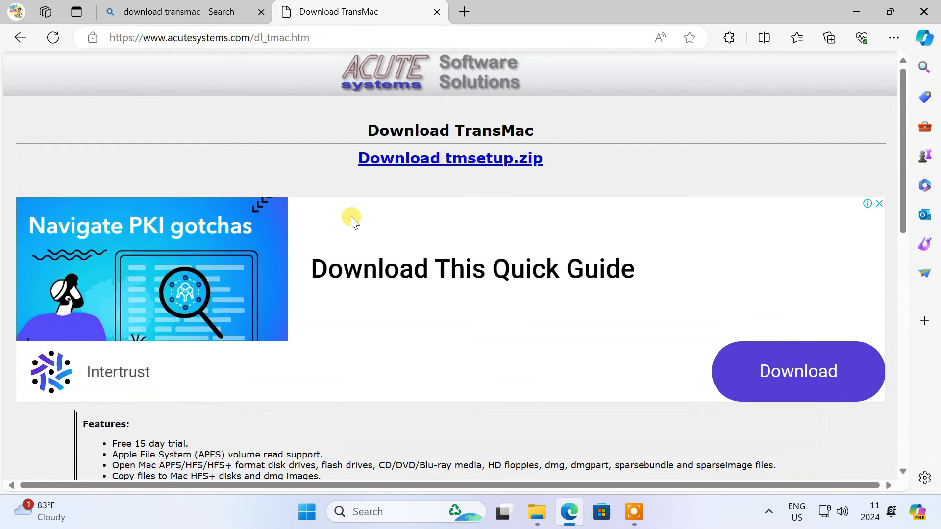
left_click(460, 162)
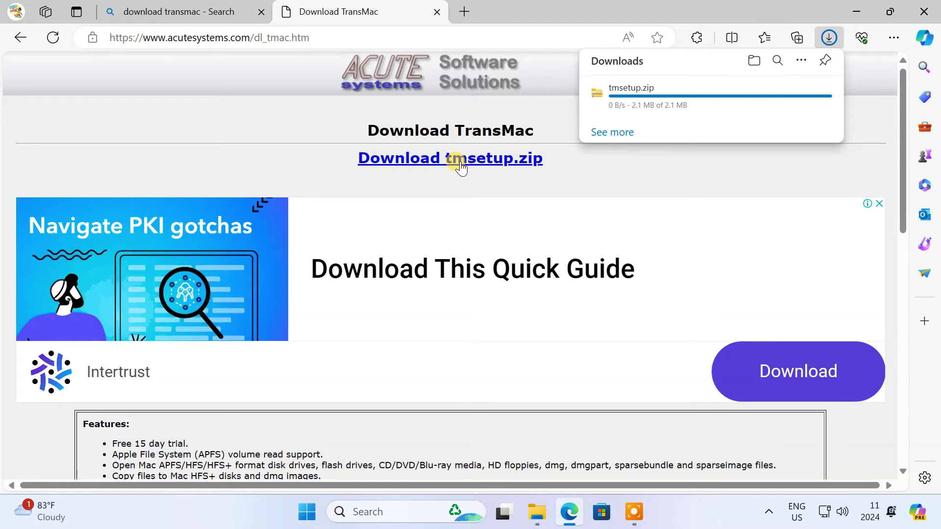
left_click(924, 11)
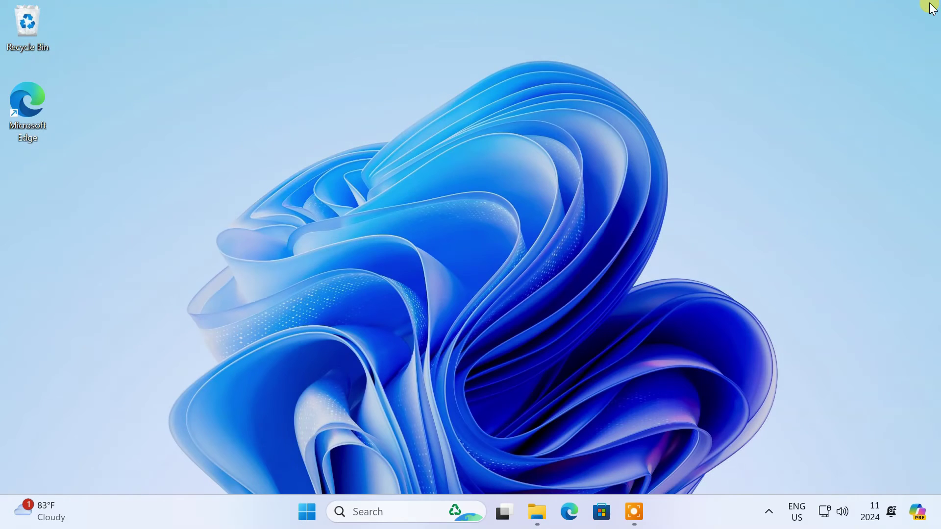
- Extract tmsetup.zip with WinRAR into a tmsetup folder in Downloads and run its setup program
left_click(538, 516)
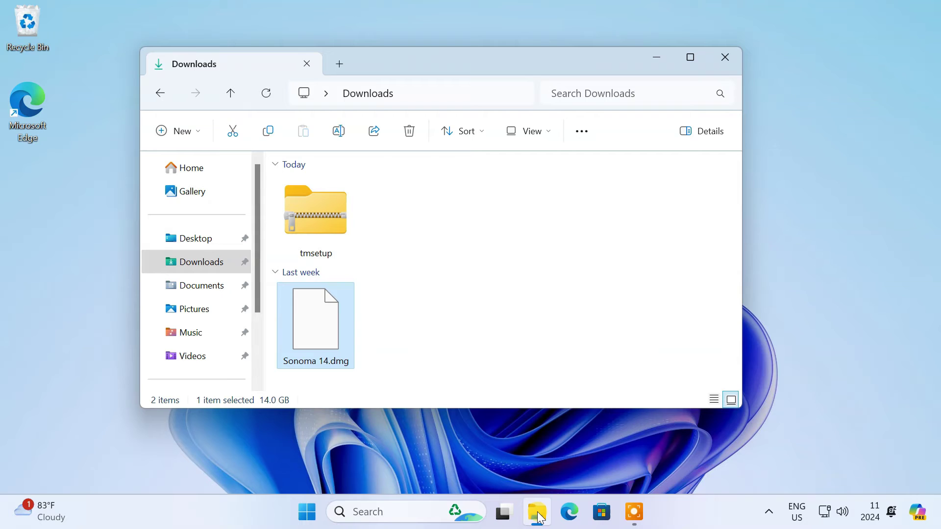
left_click(334, 222)
right_click(334, 222)
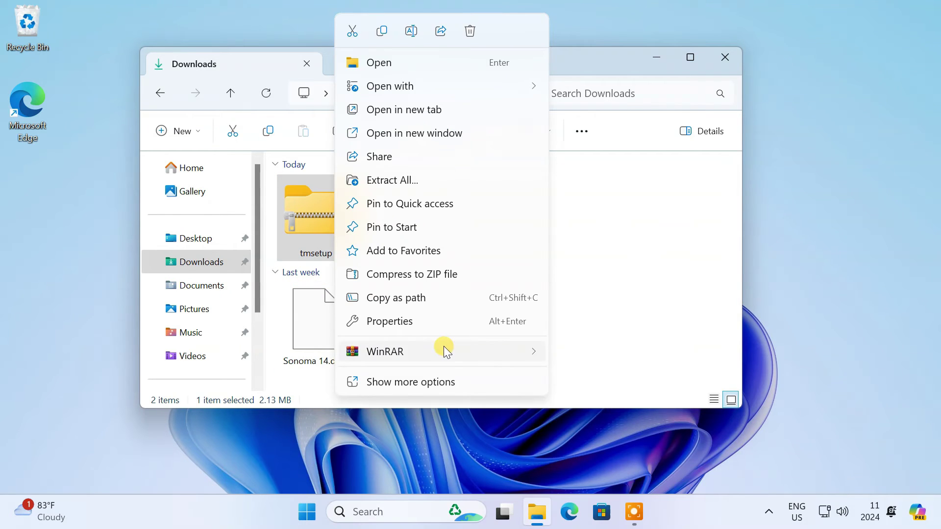
mouse_move(443, 349)
left_click(650, 400)
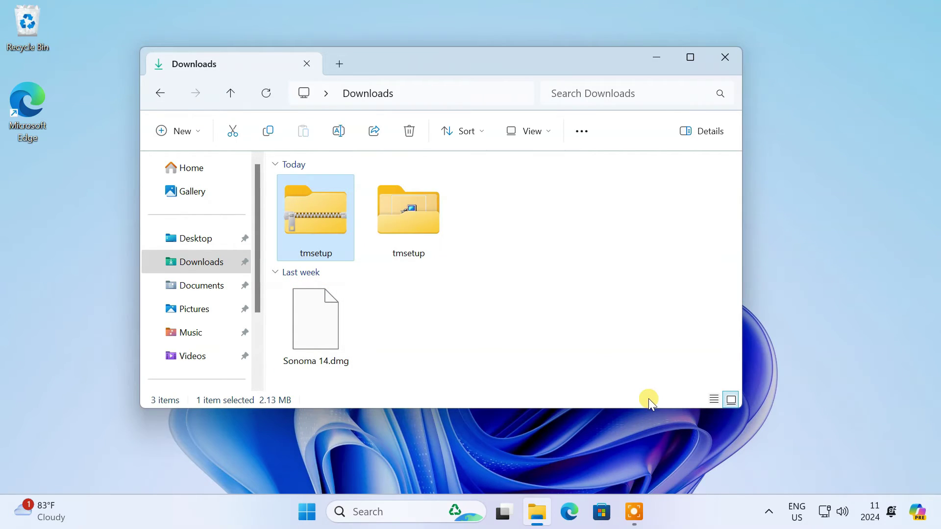
left_click(411, 244)
double_click(415, 231)
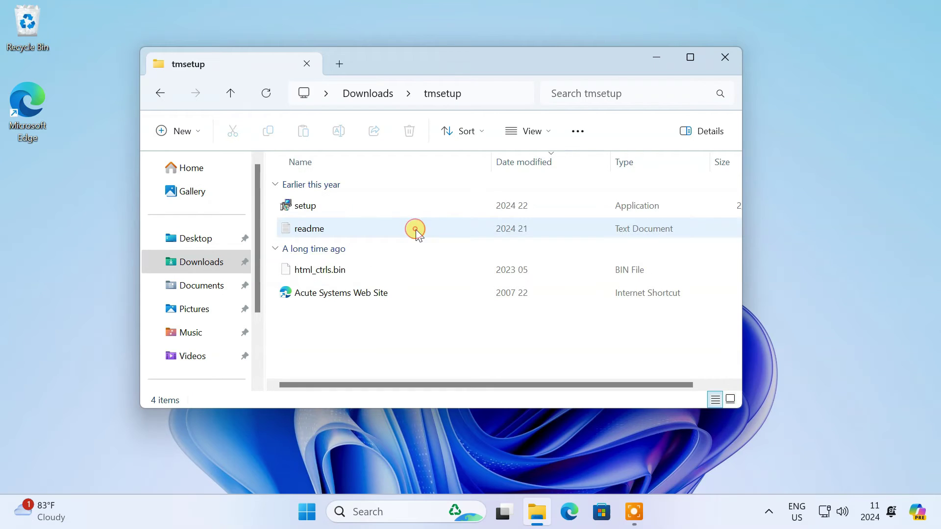
double_click(336, 214)
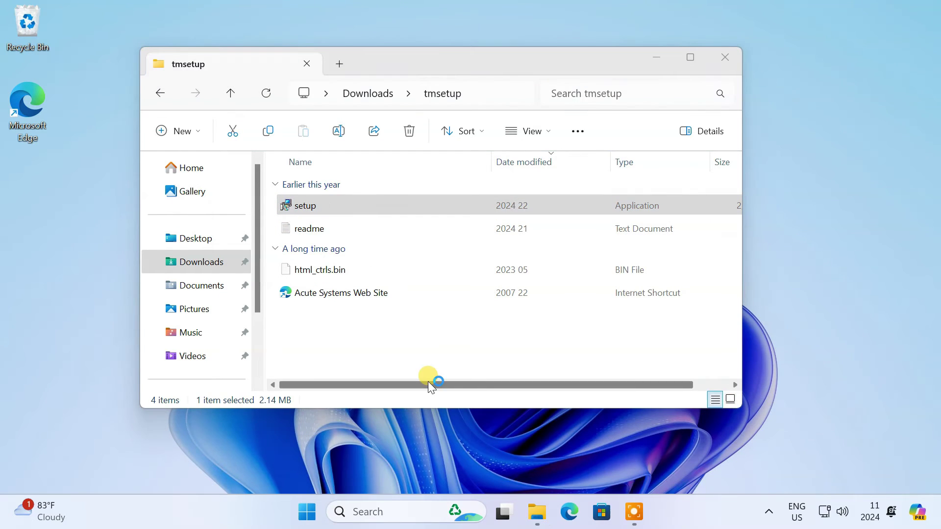
- Accept the license and install TransMac with the default location, Start Menu folder and tasks
left_click(555, 369)
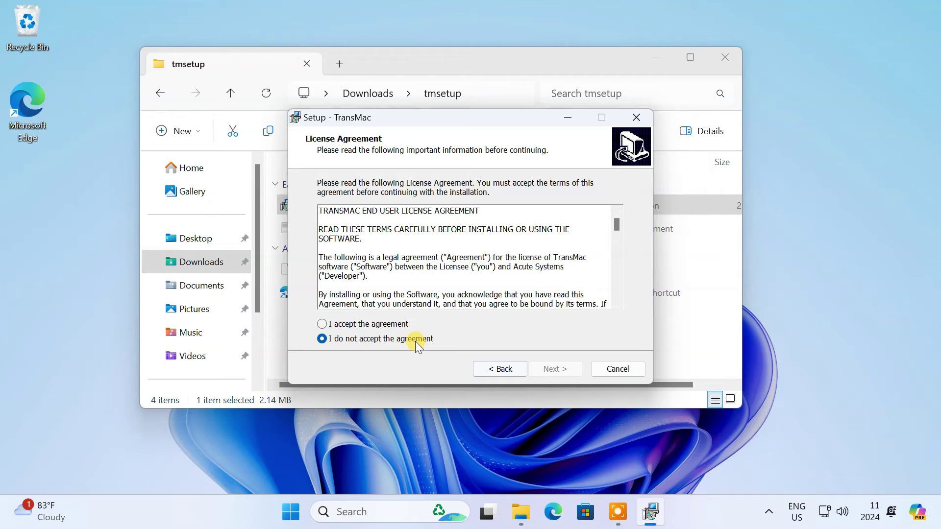
left_click(377, 324)
left_click(549, 366)
left_click(550, 365)
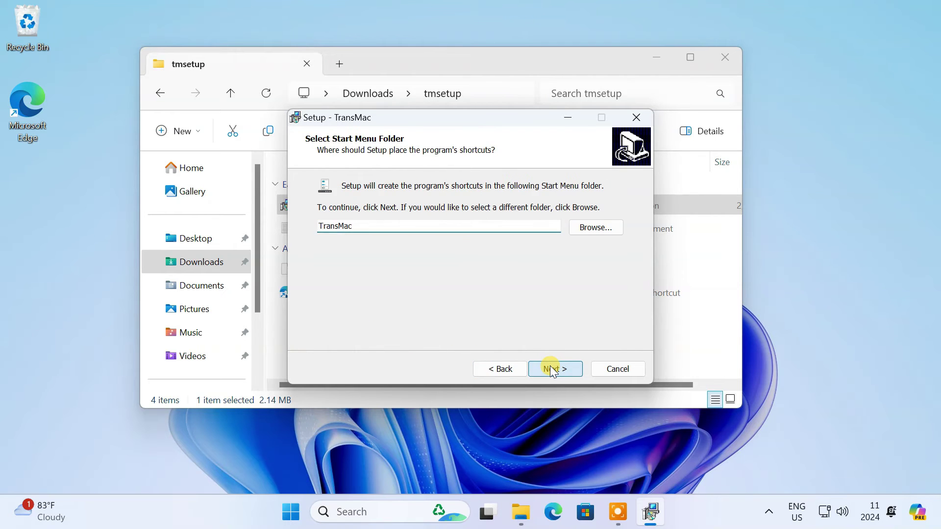
left_click(550, 366)
left_click(550, 365)
left_click(550, 366)
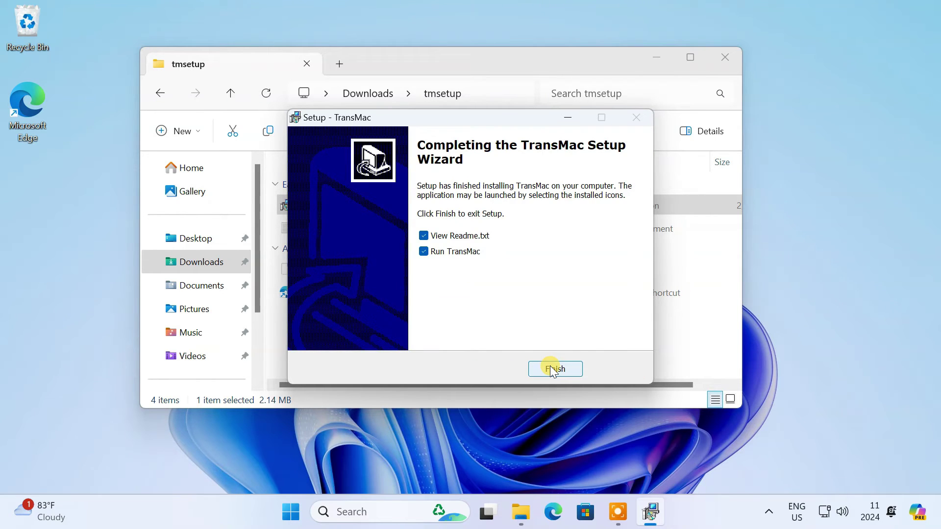
- Untick Run TransMac and View Readme.txt, finish setup, and minimize the tmsetup window
left_click(424, 251)
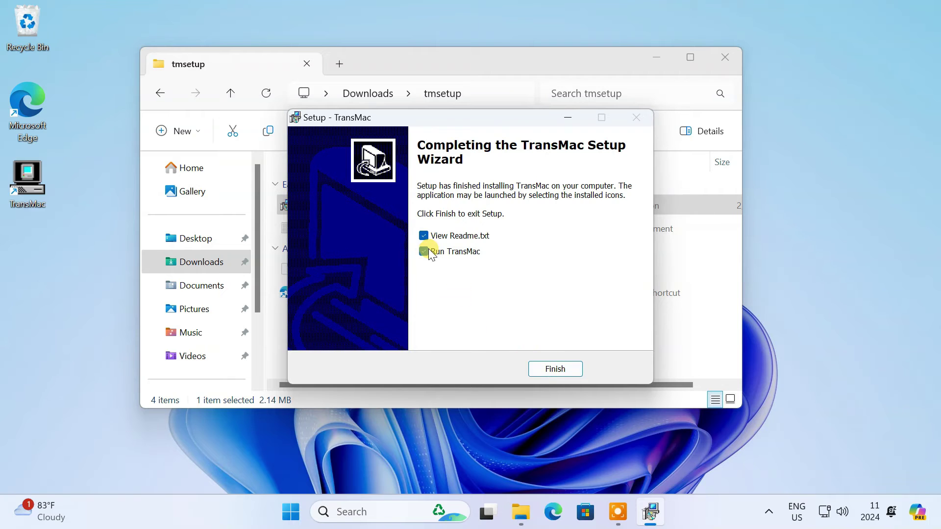
left_click(424, 236)
left_click(555, 372)
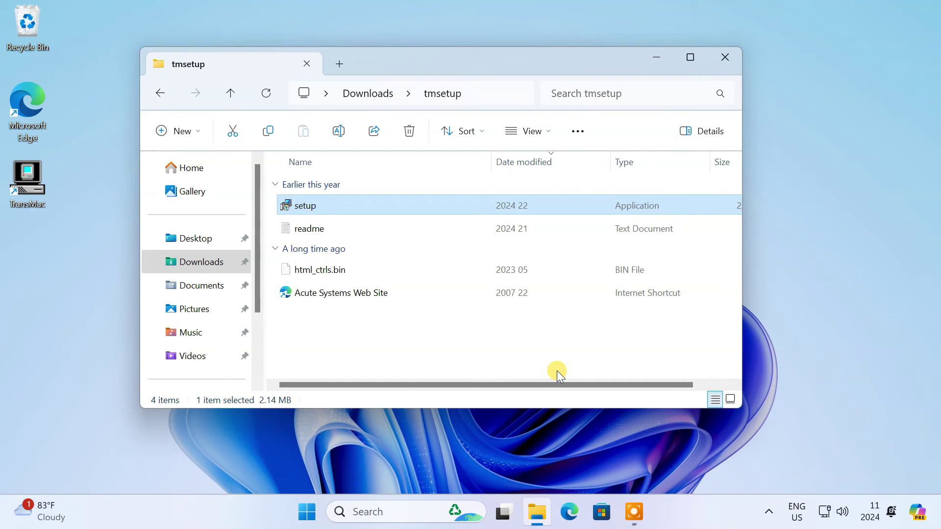
left_click(663, 55)
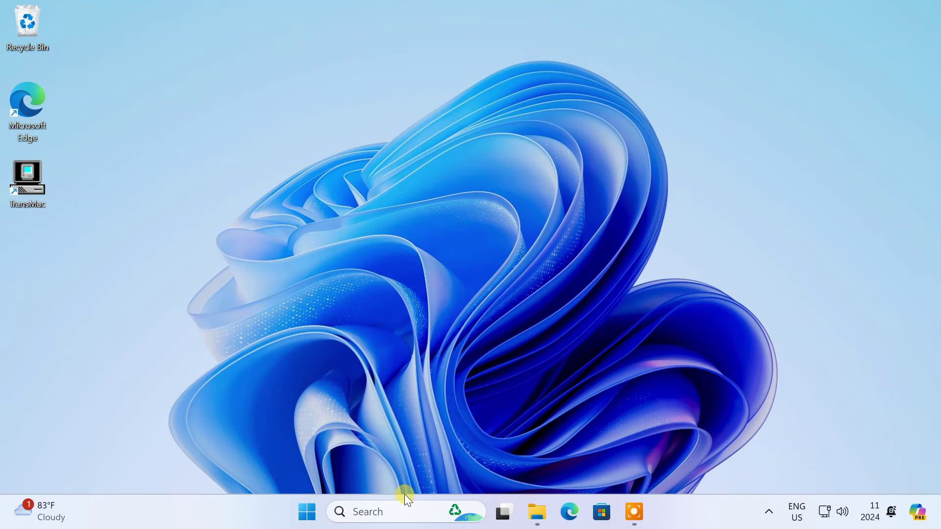
- Search 'trans' and run the TransMac result as administrator
left_click(390, 512)
type("trans")
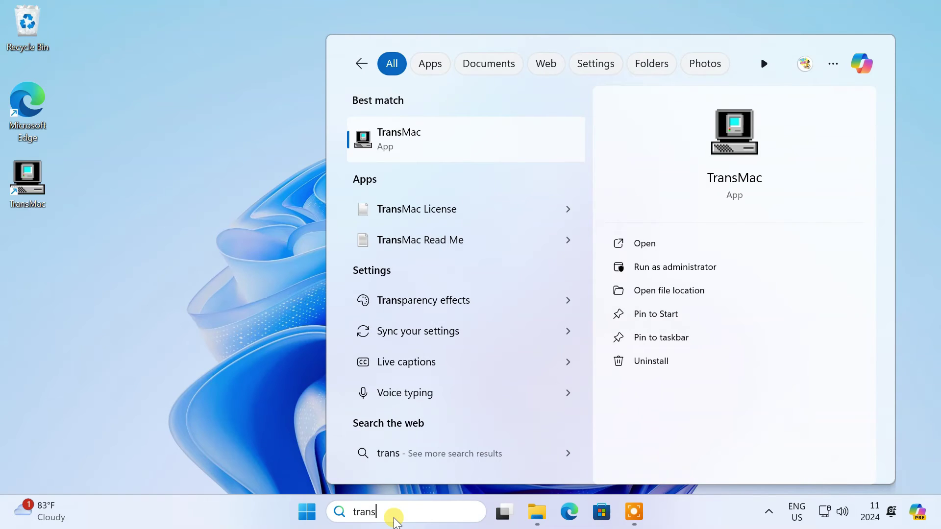
right_click(437, 125)
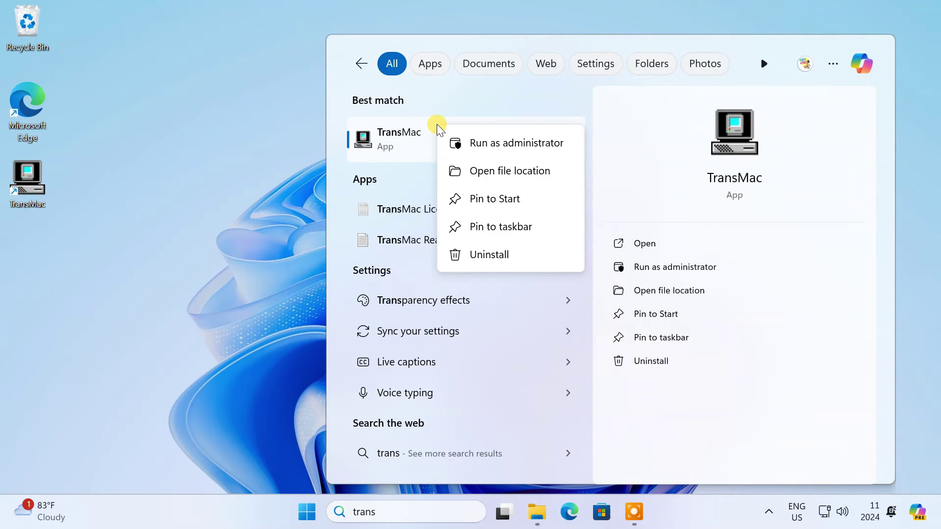
left_click(484, 144)
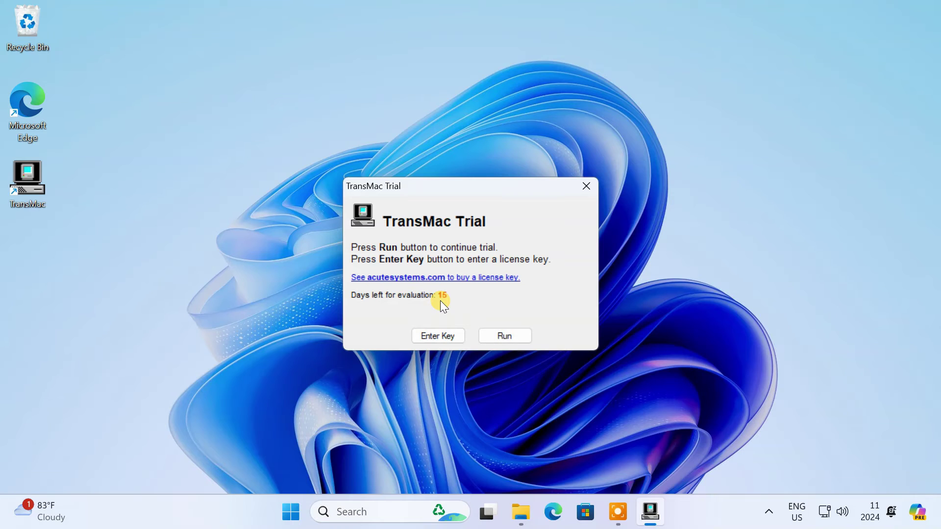
- Continue the trial and choose Restore with Disk Image on the SanDisk Ultra drive, accepting the warning
left_click(507, 339)
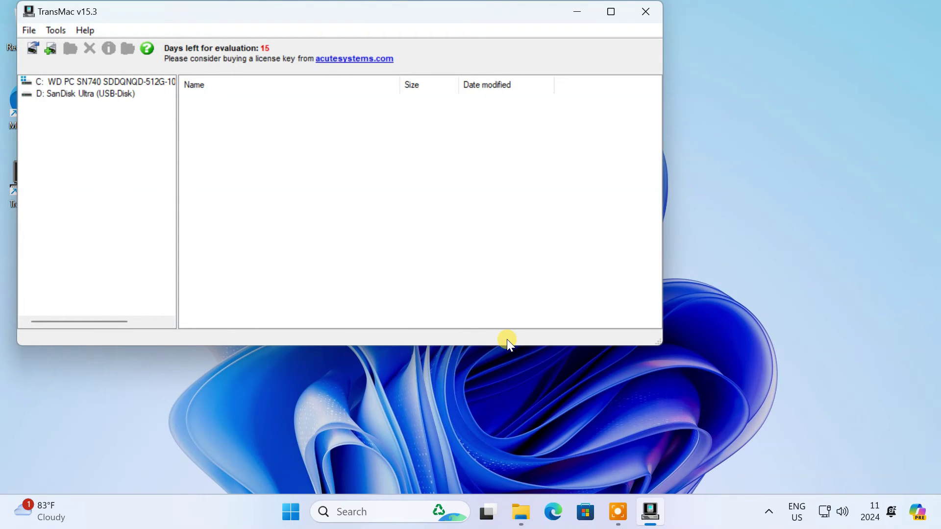
right_click(97, 92)
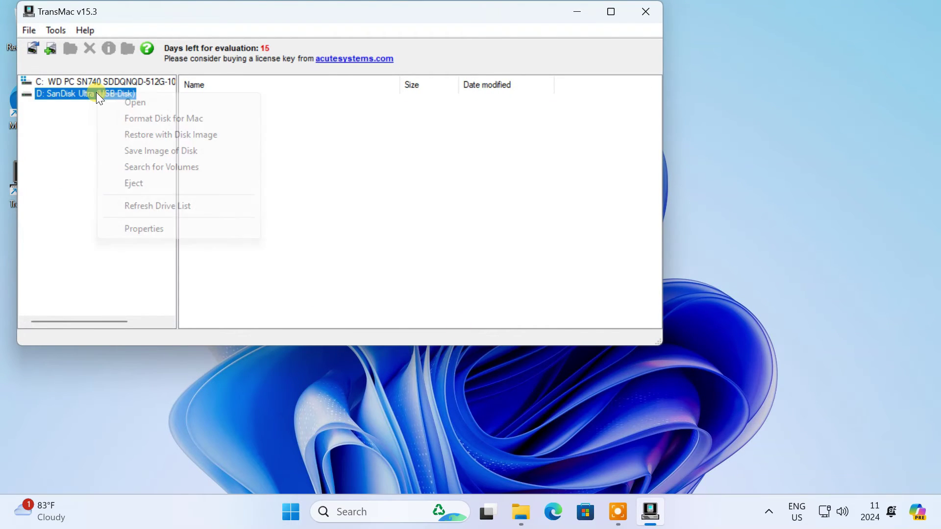
left_click(174, 139)
left_click(302, 199)
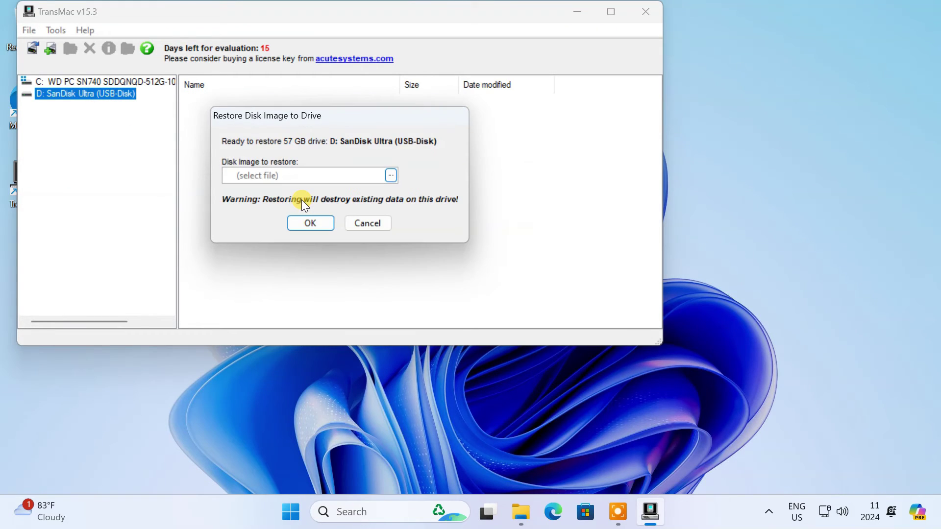
- Pick Sonoma 14.dmg from Downloads and confirm overwriting the 57 GB USB drive
left_click(389, 176)
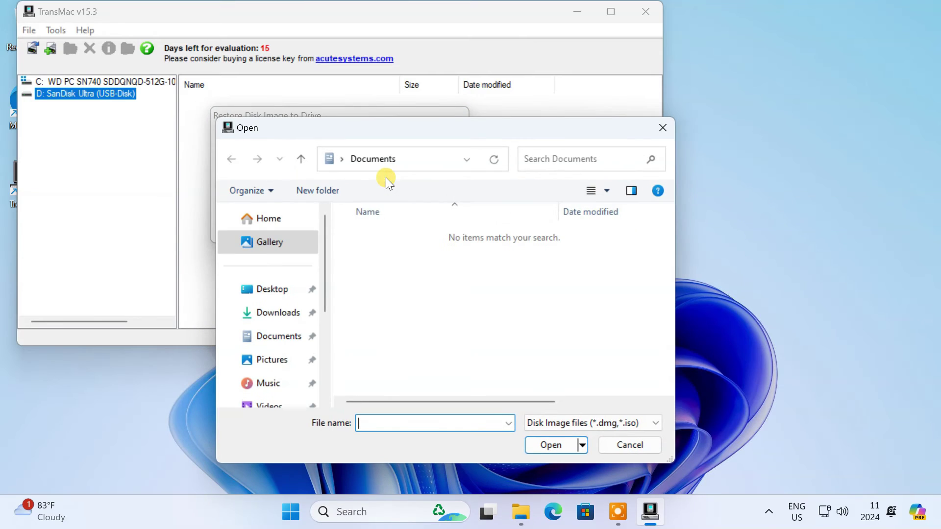
left_click(294, 312)
left_click(390, 299)
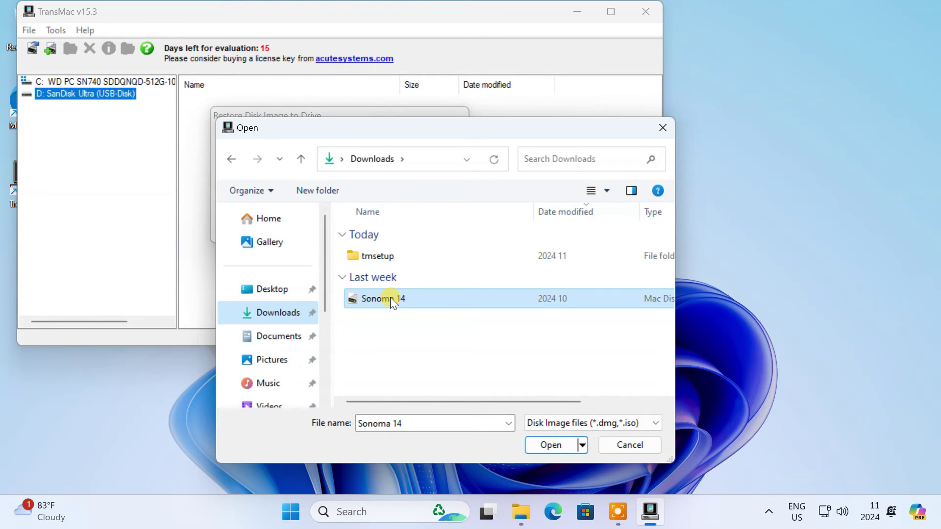
left_click(552, 445)
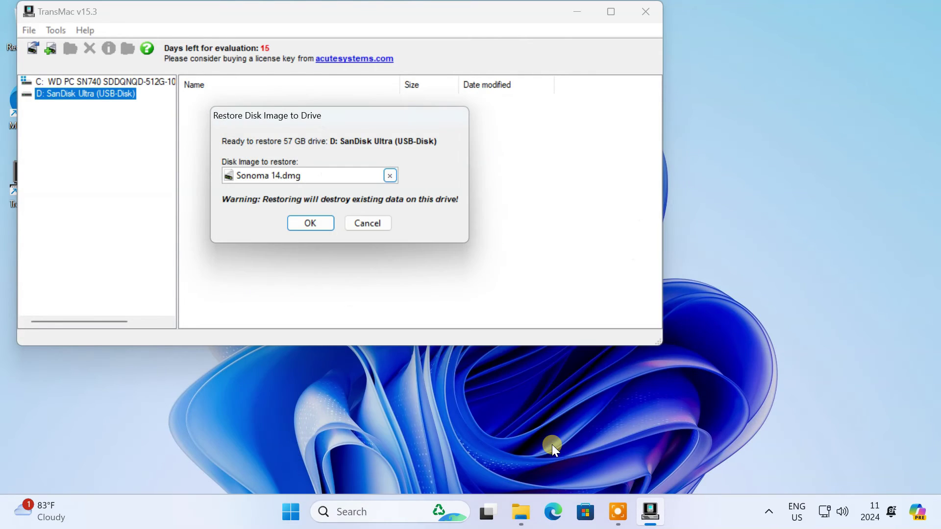
left_click(327, 224)
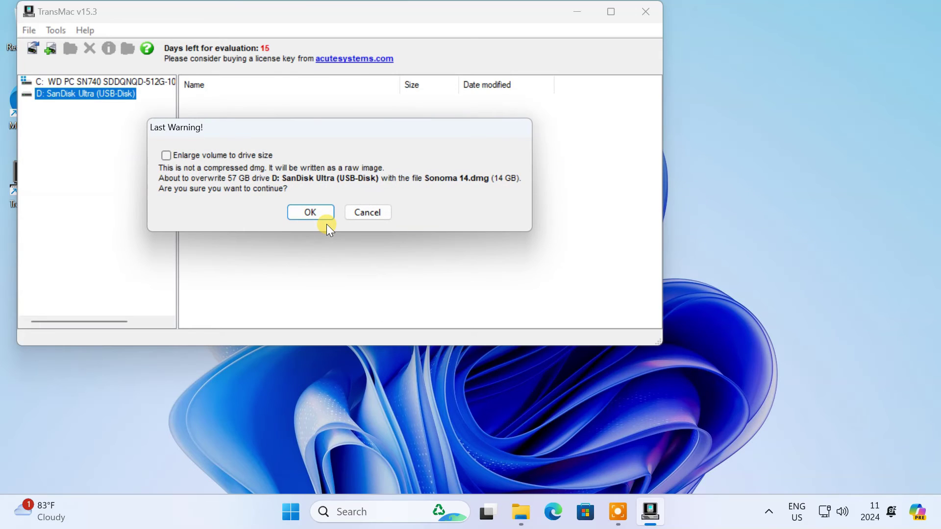
left_click(318, 216)
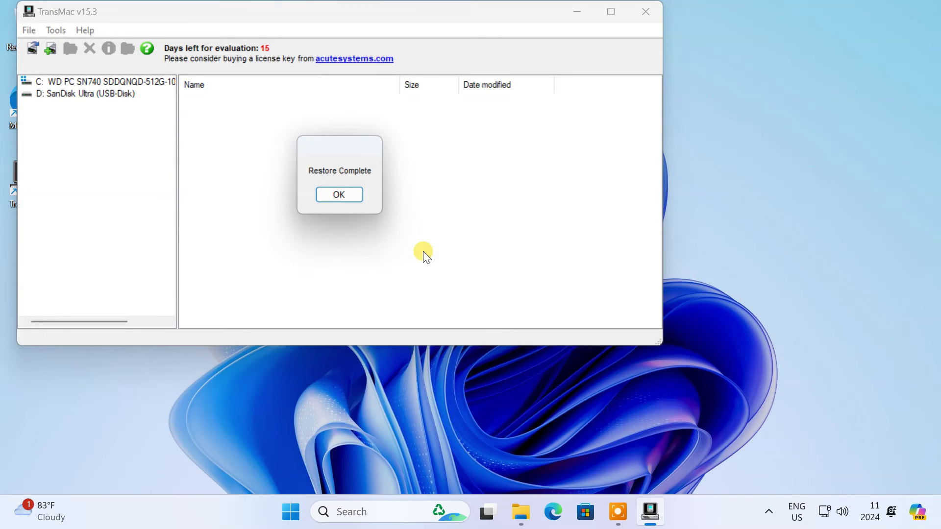
- Dismiss TransMac's Restore Complete message
left_click(347, 197)
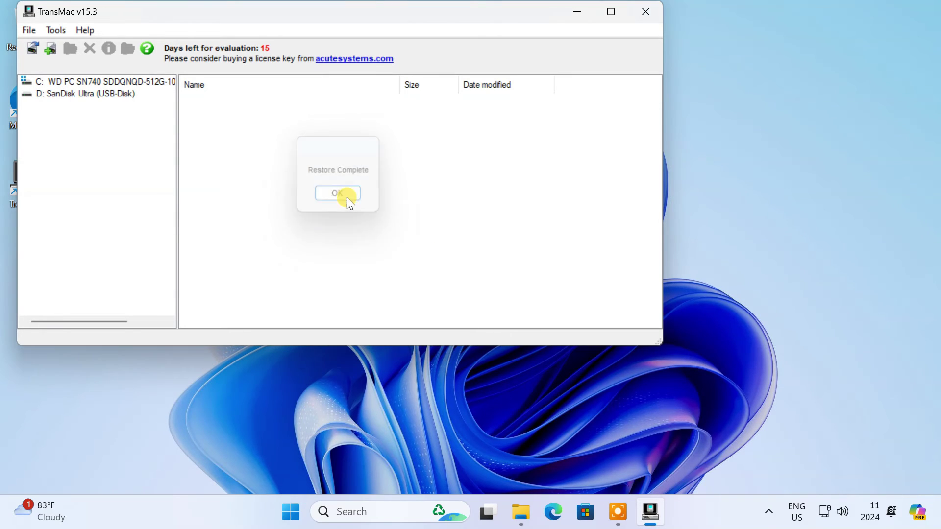
- Close TransMac and eject USB Drive (D:) from This PC in File Explorer
left_click(643, 15)
left_click(536, 512)
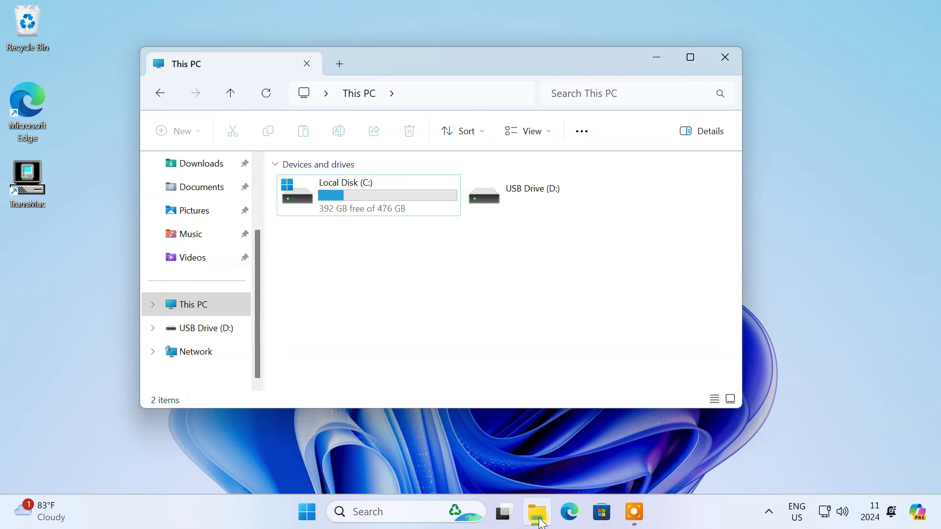
right_click(531, 196)
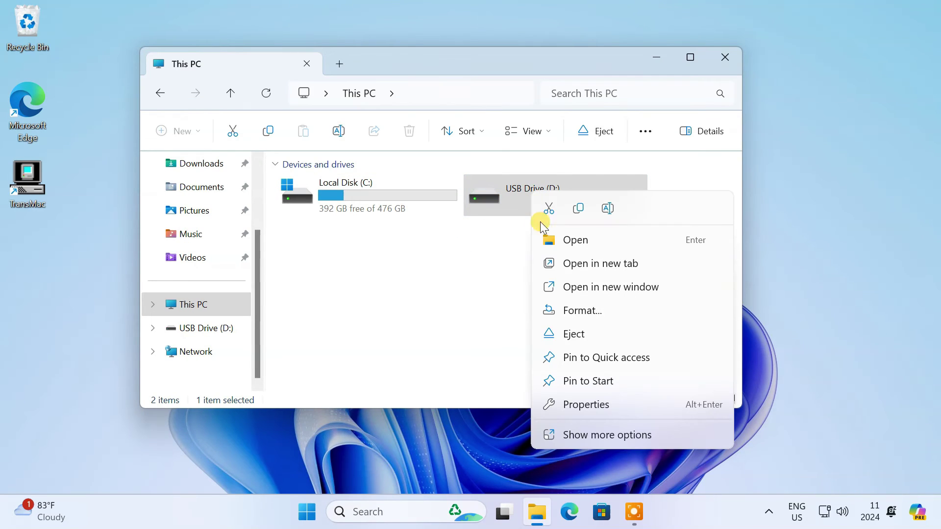
left_click(596, 334)
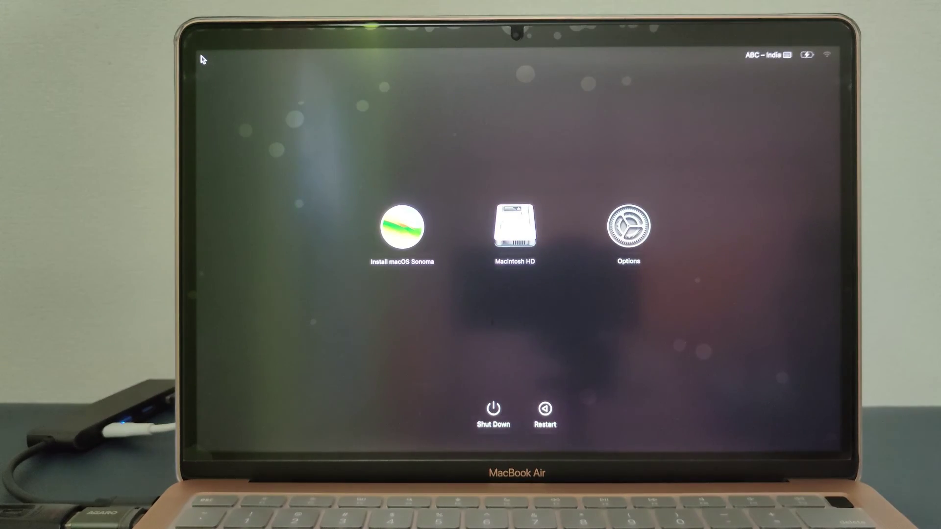
- Boot from the Install macOS Sonoma volume and sign in with the user's account password
left_click(411, 230)
left_click(413, 294)
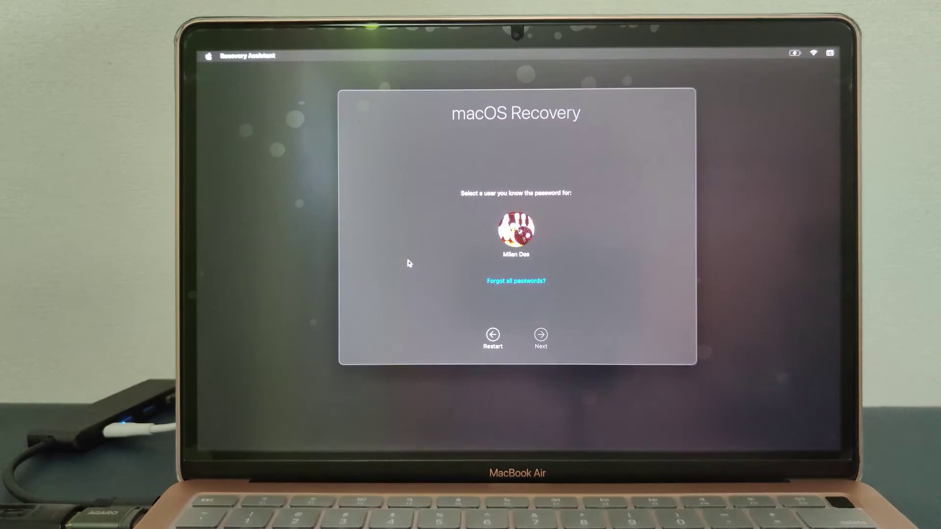
left_click(504, 242)
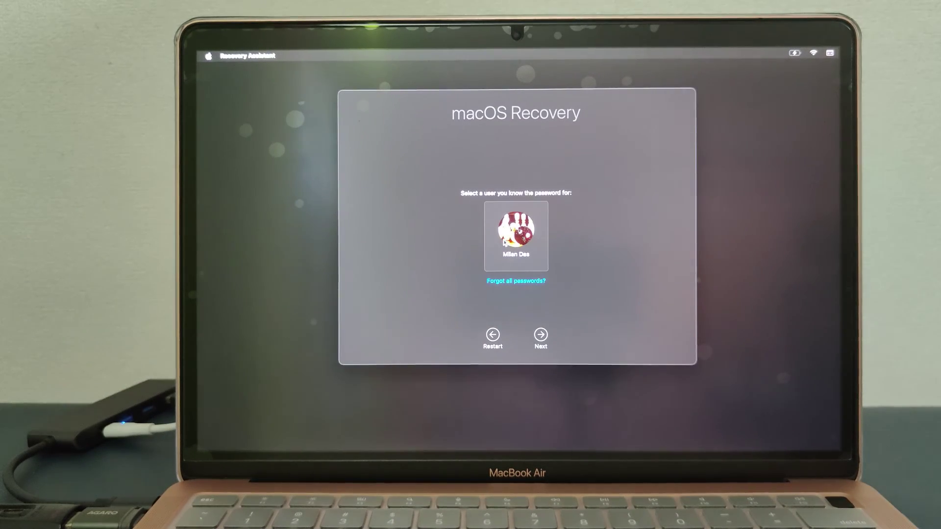
left_click(540, 334)
type("••••••••")
left_click(575, 241)
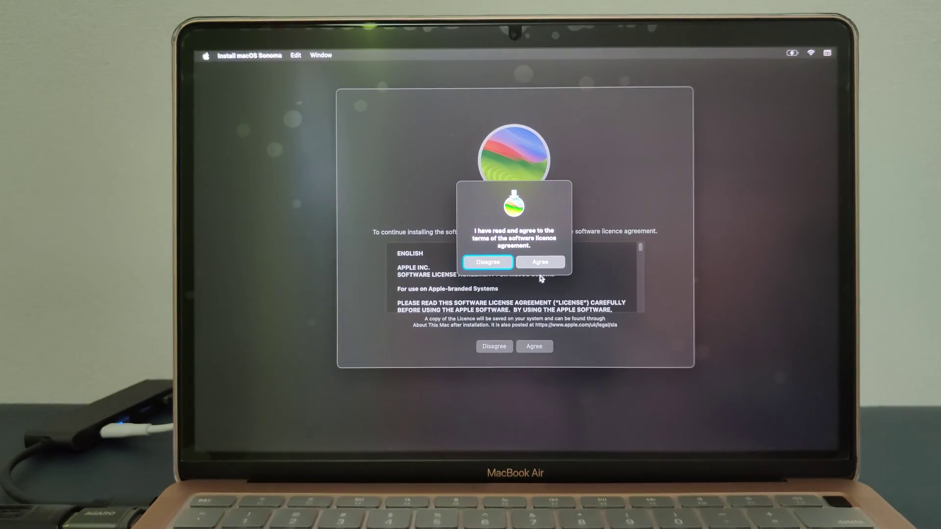
- Accept the license, unlock Macintosh HD, and authorize installing Sonoma onto it with the admin password
left_click(542, 267)
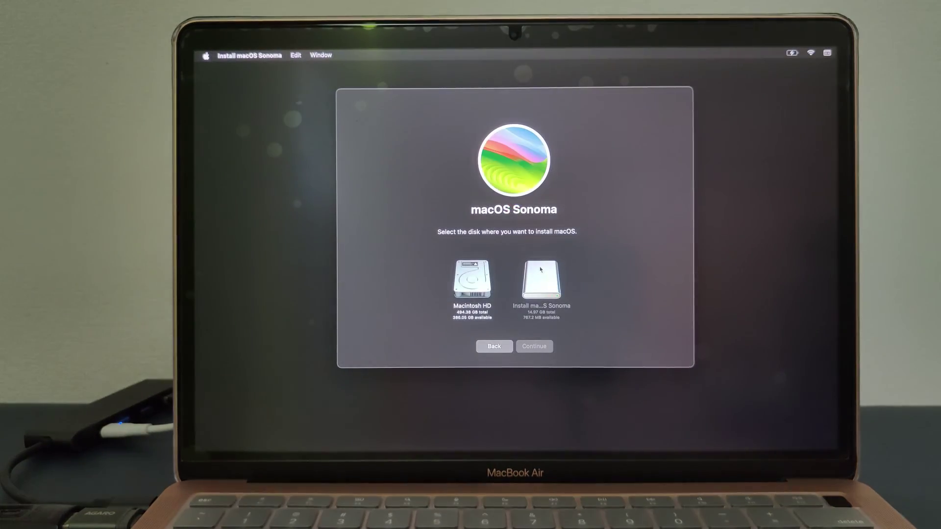
left_click(486, 281)
left_click(537, 347)
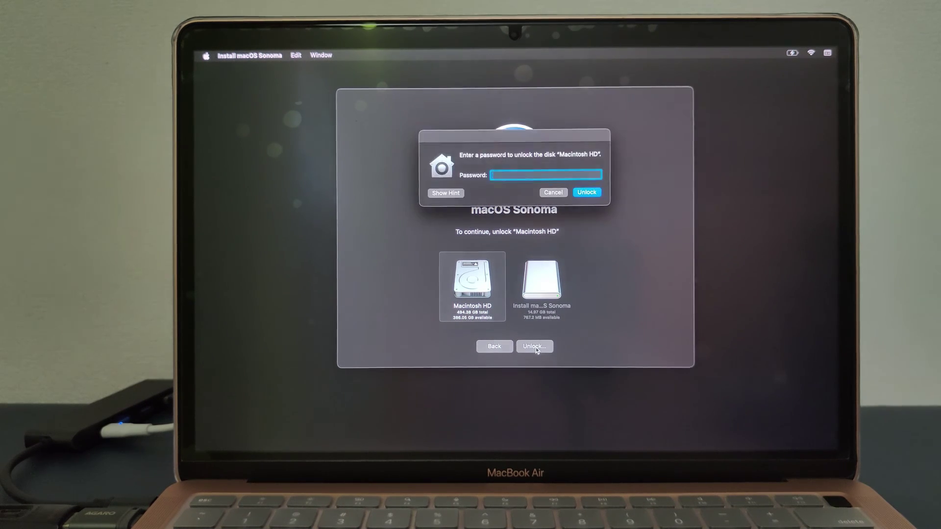
type("********")
left_click(578, 194)
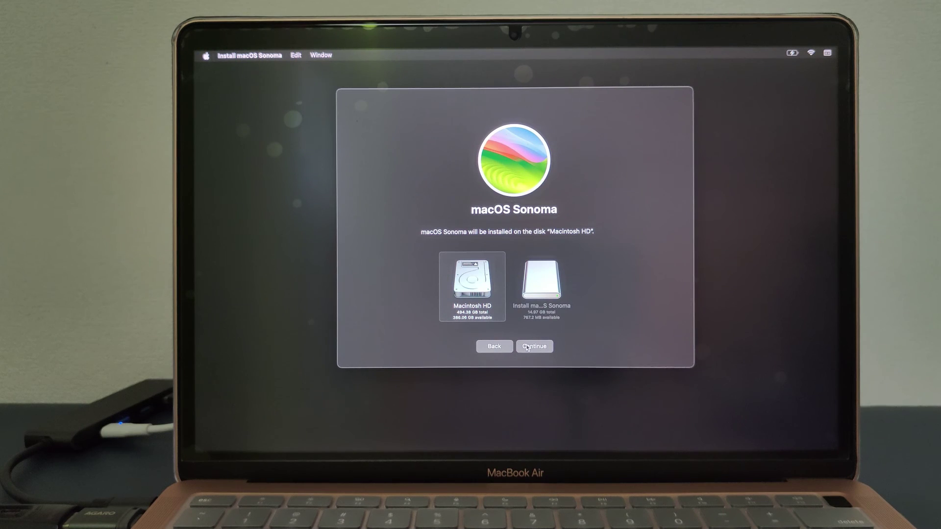
left_click(526, 347)
type("********")
left_click(587, 214)
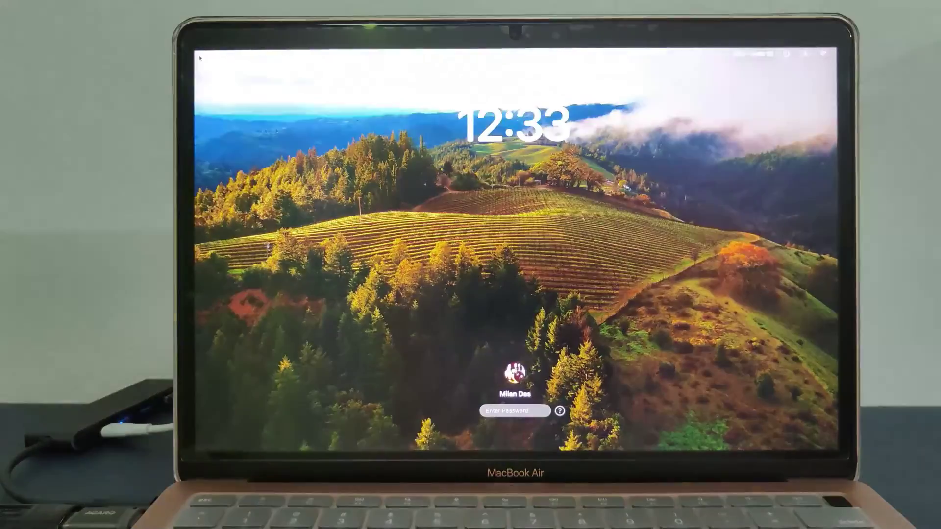
- Submit the account password at the Sonoma lock screen
key("Return")
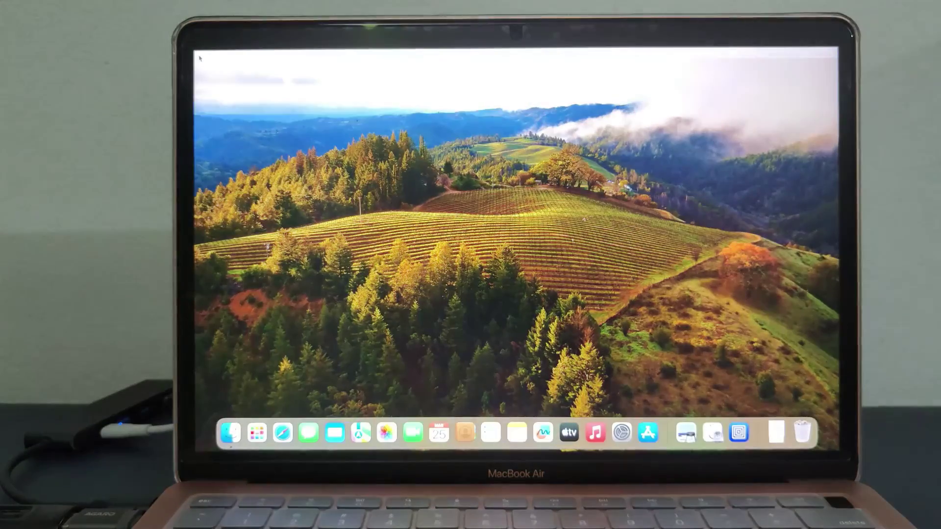